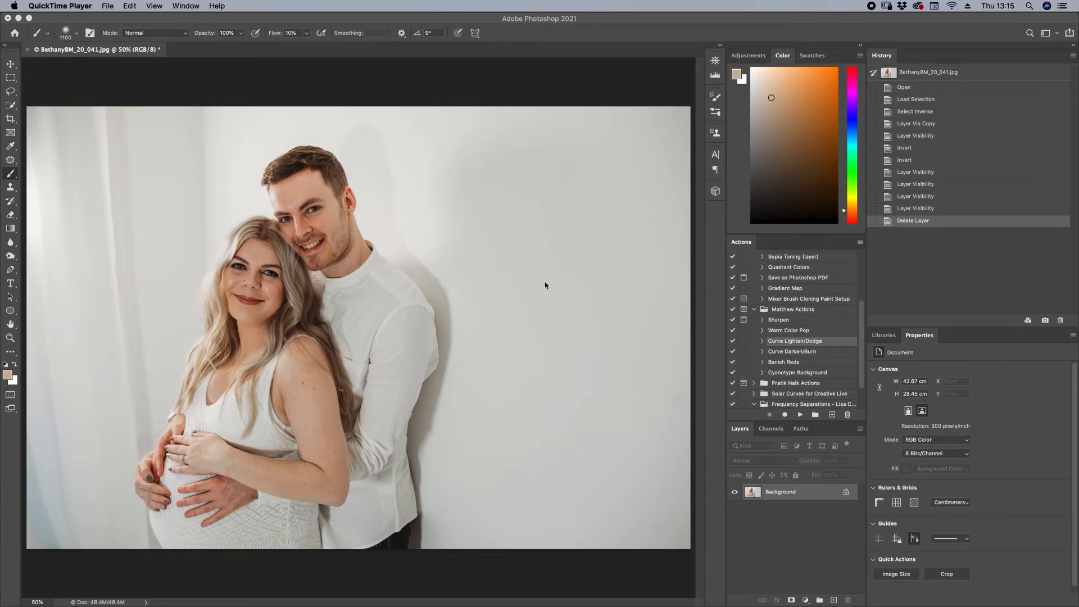
- Load the RGB composite channel as a luminosity selection and invert it to select the dark areas
{"action": "left_click", "coordinate": [772, 431]}
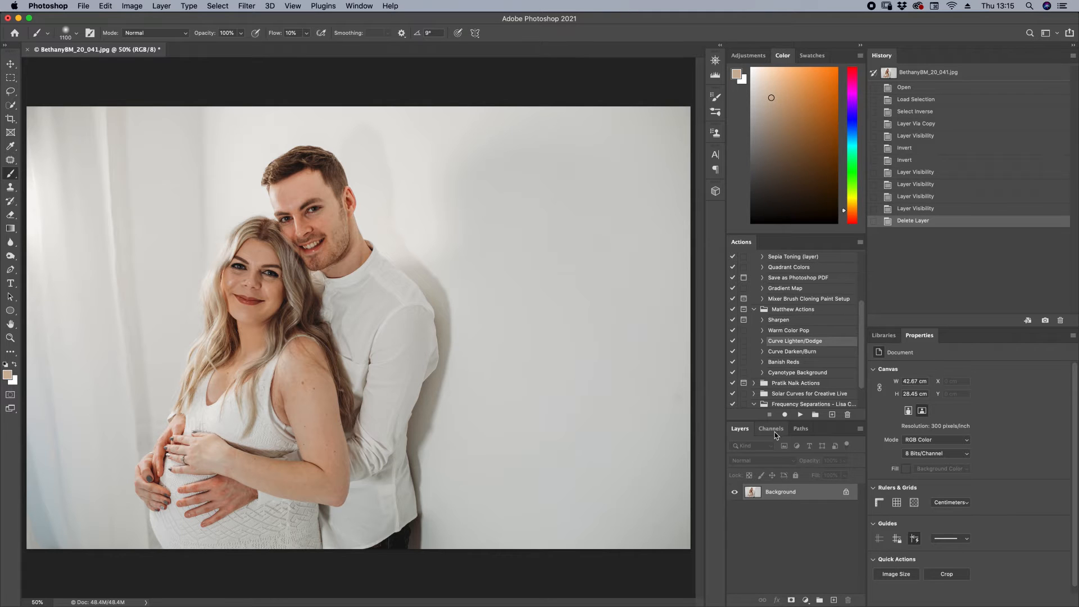
{"action": "left_click", "coordinate": [774, 427]}
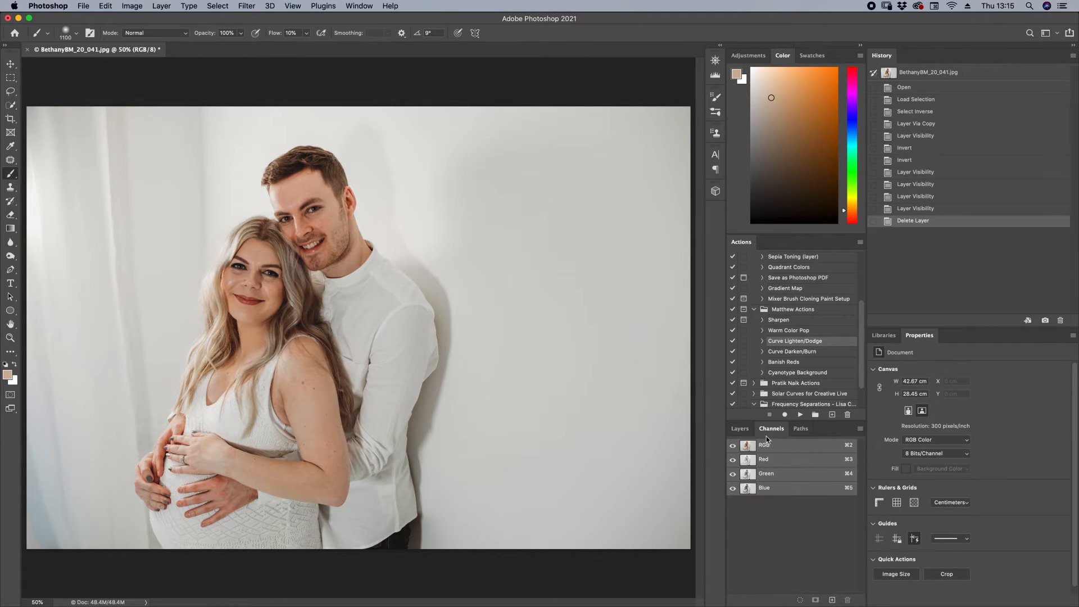
{"action": "left_click", "coordinate": [354, 6]}
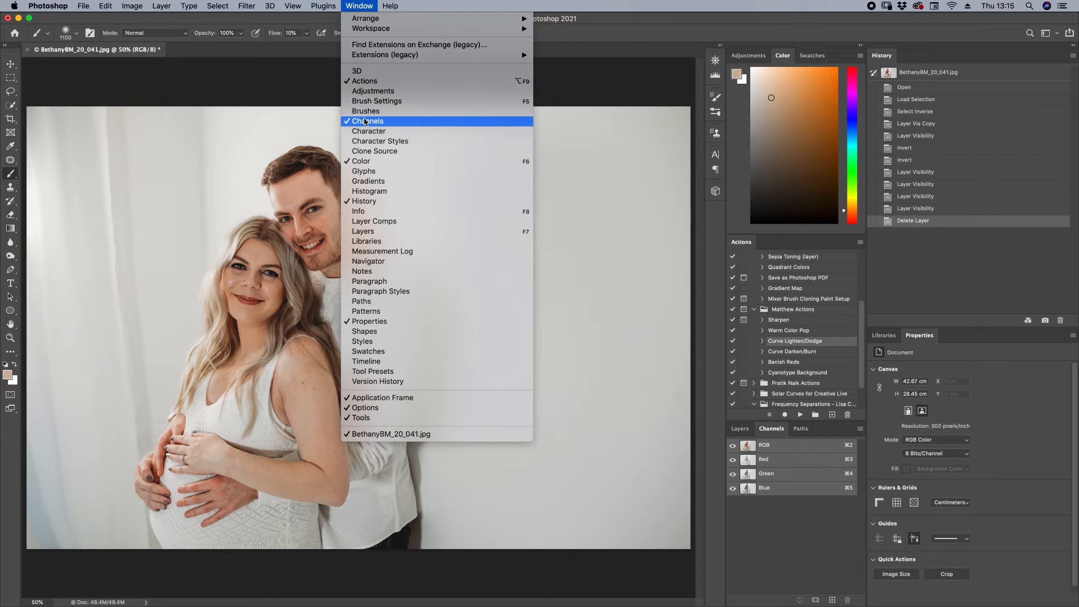
{"action": "left_click", "coordinate": [356, 7]}
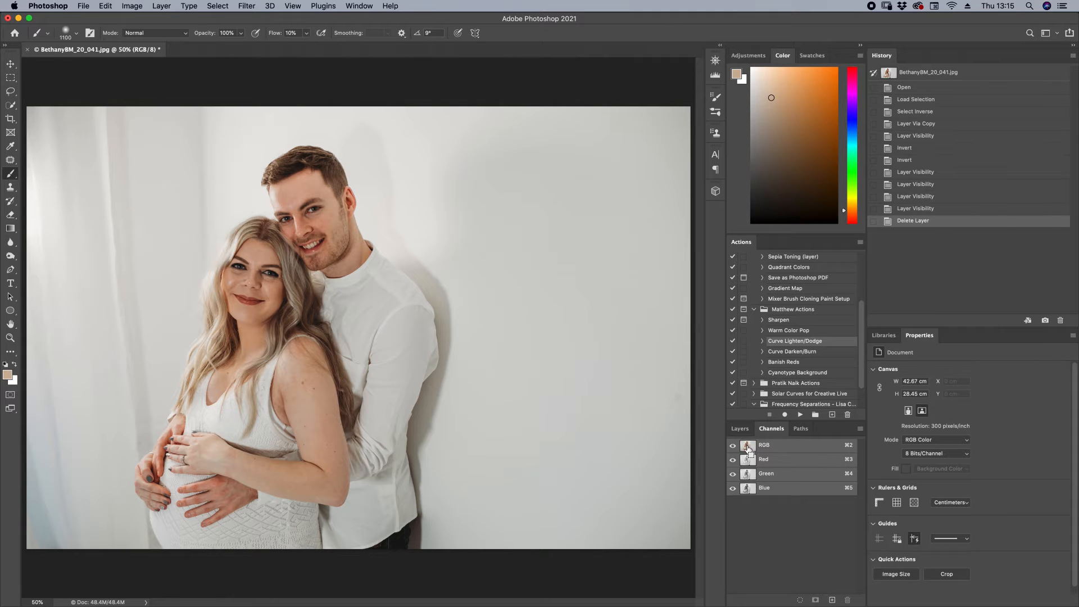
{"action": "left_click", "coordinate": [746, 449], "text": "super"}
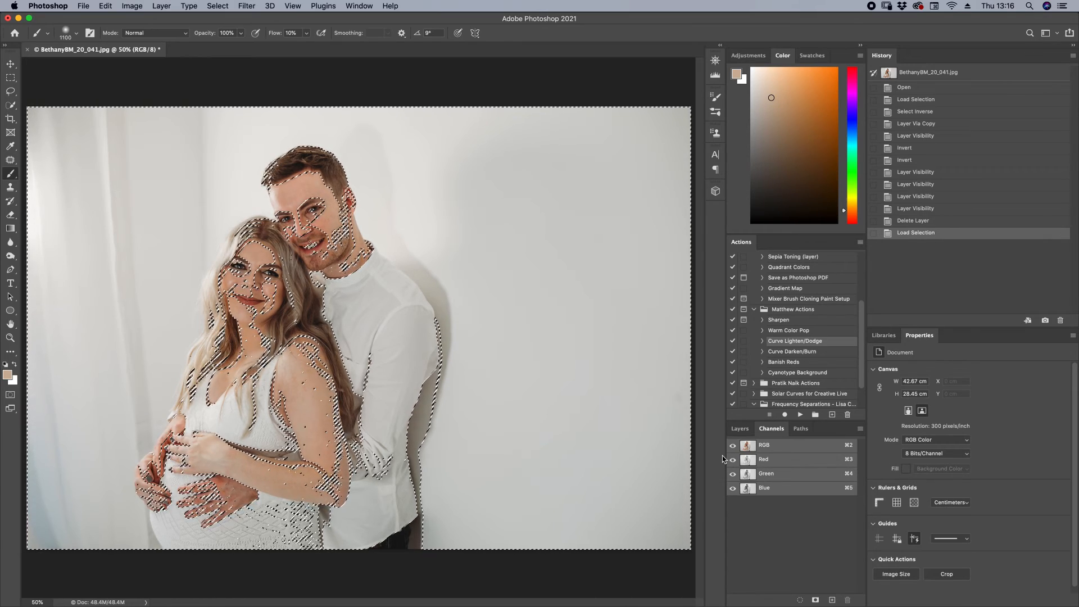
{"action": "key", "text": "shift+super+i"}
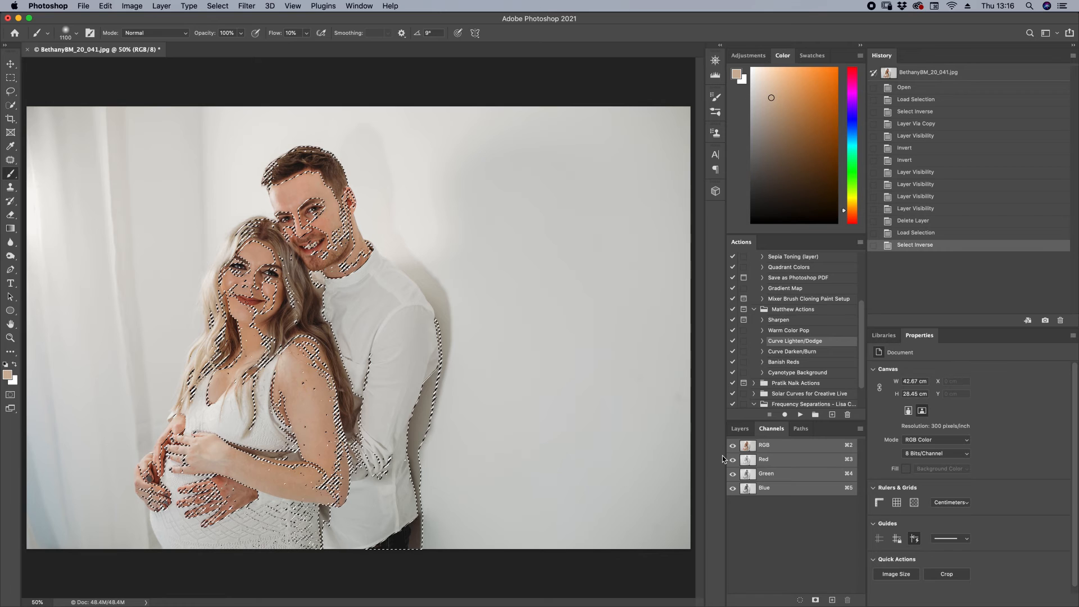
- Copy the selected dark areas to a new layer, view that layer alone, and show the background again
{"action": "key", "text": "super+j"}
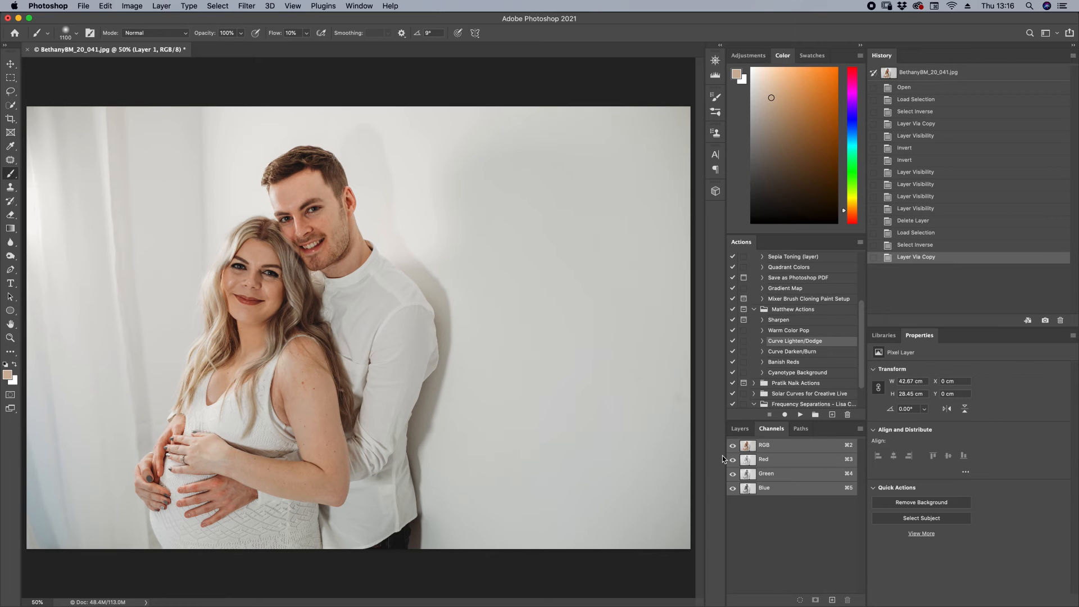
{"action": "left_click", "coordinate": [739, 429]}
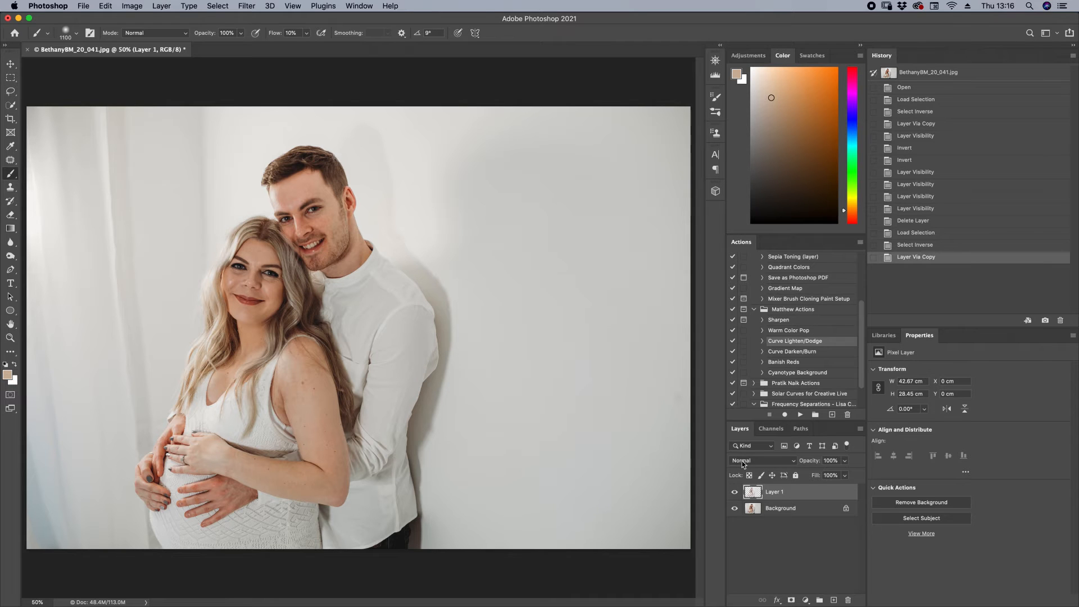
{"action": "left_click", "coordinate": [734, 492], "text": "alt"}
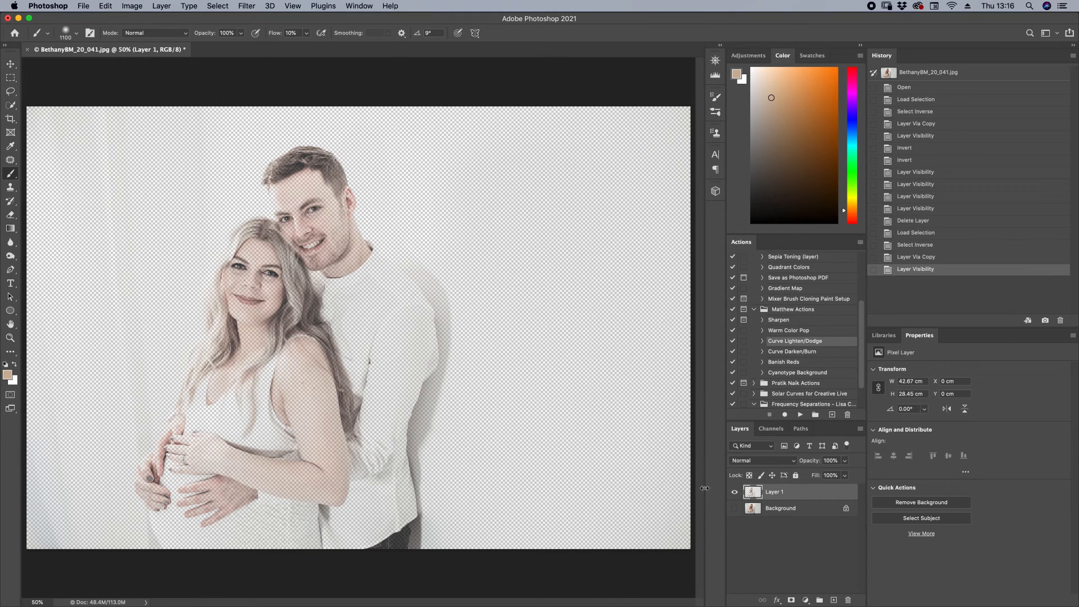
{"action": "left_click", "coordinate": [733, 509]}
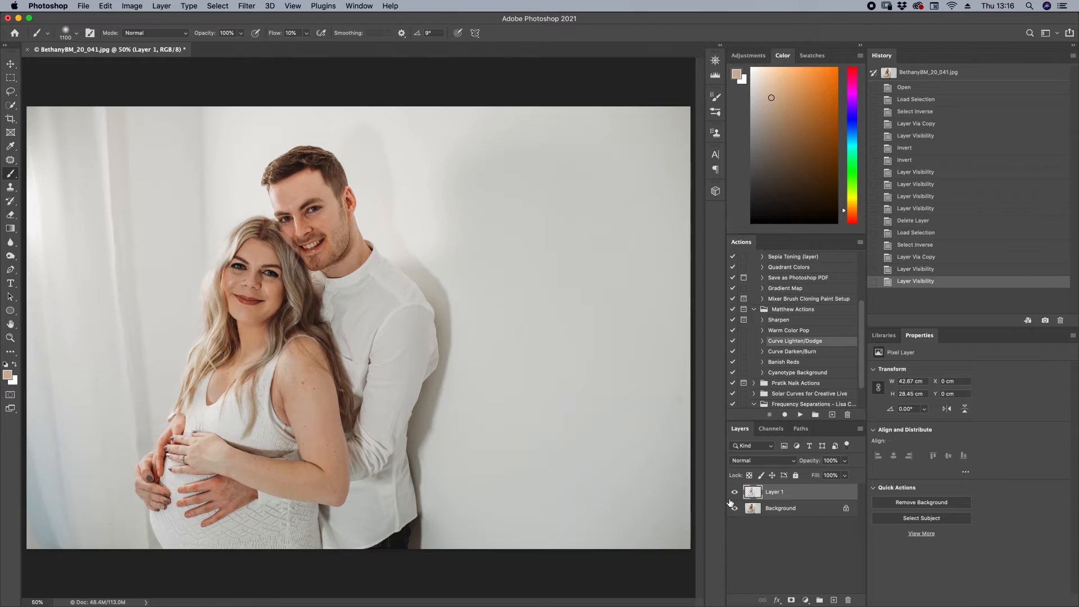
- Set Layer 1's blend mode to Screen and add a black layer mask that hides it
{"action": "left_click", "coordinate": [792, 462]}
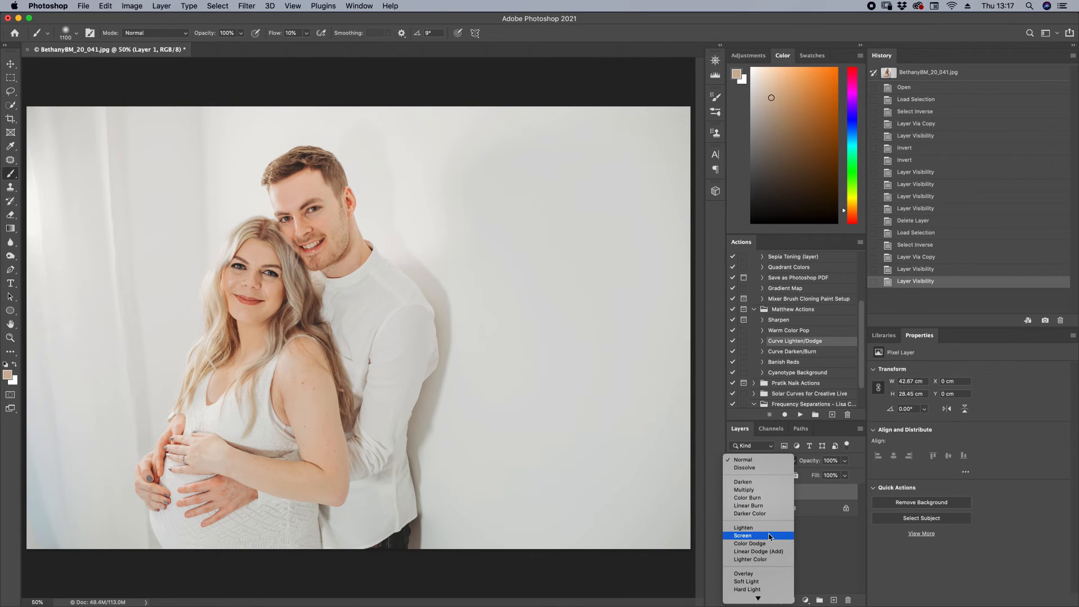
{"action": "left_click", "coordinate": [767, 535]}
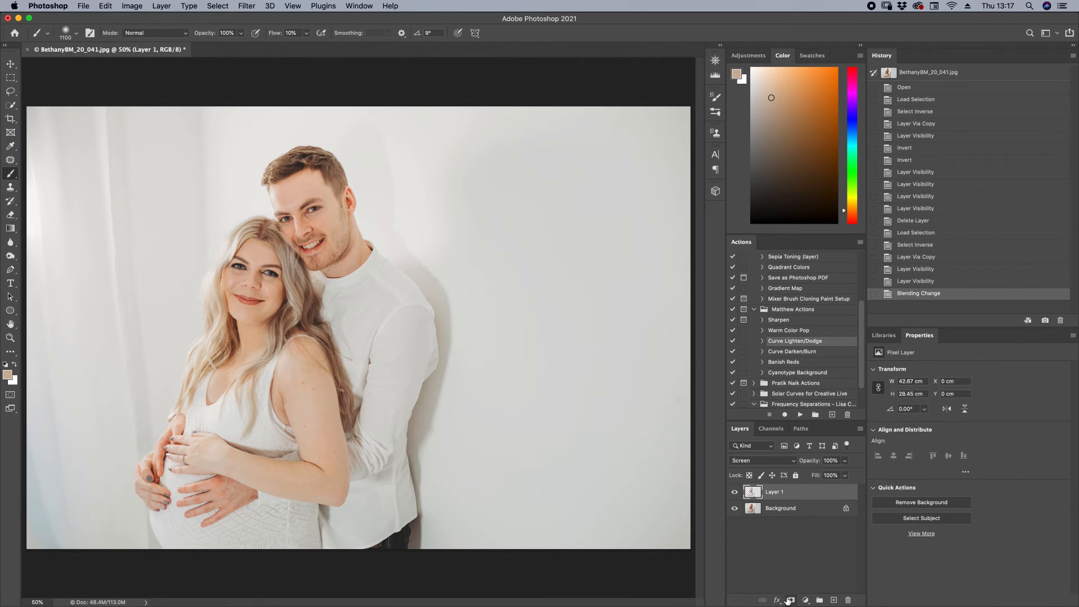
{"action": "left_click", "coordinate": [791, 600], "text": "alt"}
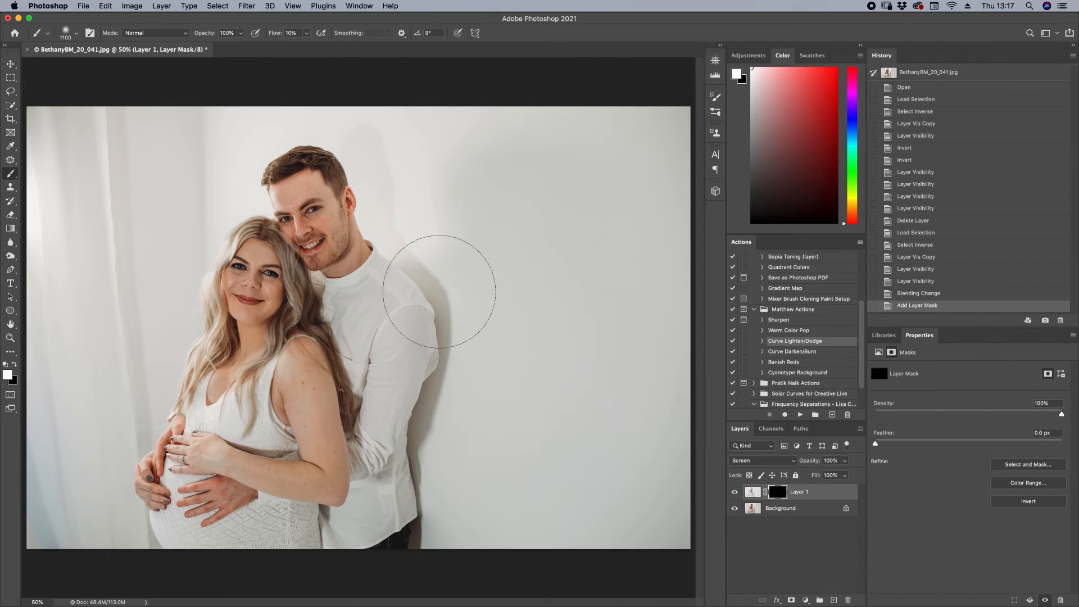
- Paint white on Layer 1's mask down the wall shadow behind the man, reducing the brush to 175 px near the floor end
{"action": "key", "text": "bracketleft"}
{"action": "key", "text": "bracketleft"}
{"action": "key", "text": "bracketleft"}
{"action": "key", "text": "bracketleft"}
{"action": "key", "text": "bracketleft"}
{"action": "left_click_drag", "start_coordinate": [436, 297], "coordinate": [443, 355]}
{"action": "left_click_drag", "start_coordinate": [442, 337], "coordinate": [441, 382]}
{"action": "mouse_move", "coordinate": [441, 385]}
{"action": "left_mouse_down"}
{"action": "mouse_move", "coordinate": [433, 431]}
{"action": "mouse_move", "coordinate": [426, 410]}
{"action": "mouse_move", "coordinate": [414, 450]}
{"action": "mouse_move", "coordinate": [420, 500]}
{"action": "left_mouse_up"}
{"action": "key", "text": "bracketleft"}
{"action": "key", "text": "bracketleft"}
{"action": "key", "text": "bracketleft"}
{"action": "key", "text": "bracketleft"}
{"action": "key", "text": "bracketleft"}
{"action": "left_click_drag", "start_coordinate": [420, 500], "coordinate": [424, 526]}
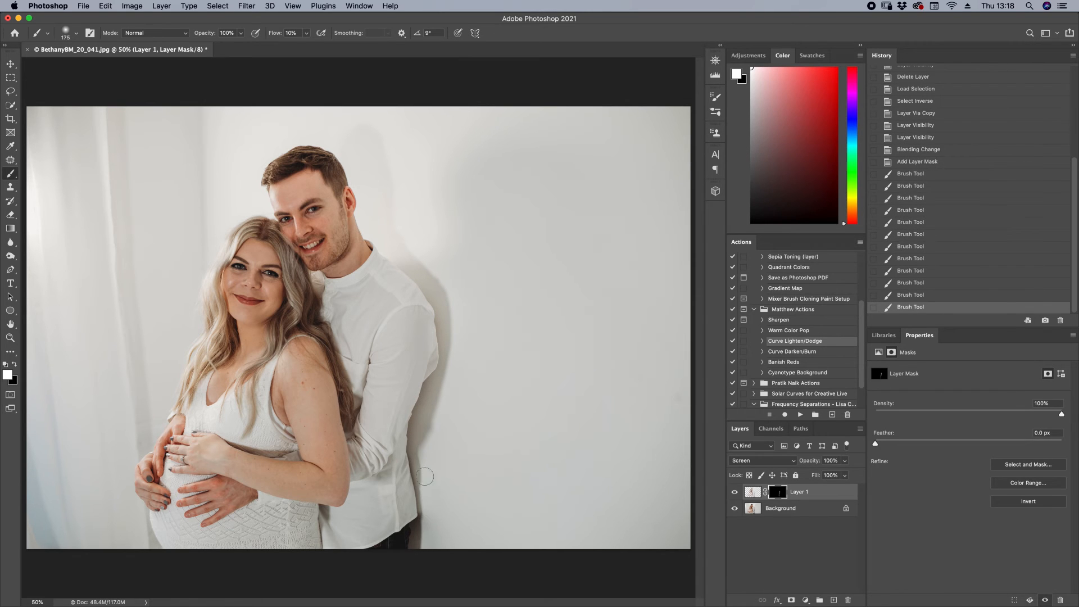
- Paint more white on the mask along the wall shadow from the man's lower back up to his shoulder
{"action": "left_click_drag", "start_coordinate": [420, 433], "coordinate": [426, 413]}
{"action": "left_click_drag", "start_coordinate": [446, 349], "coordinate": [447, 323]}
{"action": "left_click_drag", "start_coordinate": [446, 320], "coordinate": [421, 270]}
{"action": "left_click_drag", "start_coordinate": [415, 269], "coordinate": [434, 304]}
{"action": "mouse_move", "coordinate": [435, 304]}
{"action": "left_mouse_down"}
{"action": "mouse_move", "coordinate": [402, 288]}
{"action": "mouse_move", "coordinate": [431, 297]}
{"action": "mouse_move", "coordinate": [429, 278]}
{"action": "mouse_move", "coordinate": [442, 322]}
{"action": "mouse_move", "coordinate": [439, 412]}
{"action": "left_mouse_up"}
- Enlarge the brush to 250 px, fill the gaps in the white stroke while viewing only the mask, and return to the image
{"action": "key", "text": "bracketright"}
{"action": "key", "text": "bracketright"}
{"action": "key", "text": "bracketright"}
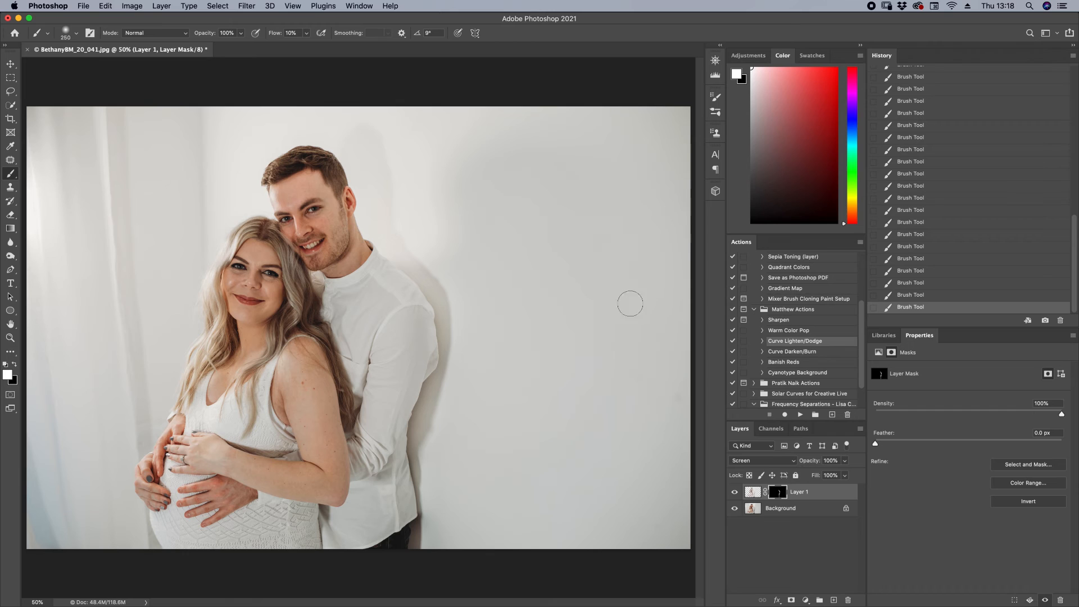
{"action": "left_click", "coordinate": [777, 493], "text": "alt"}
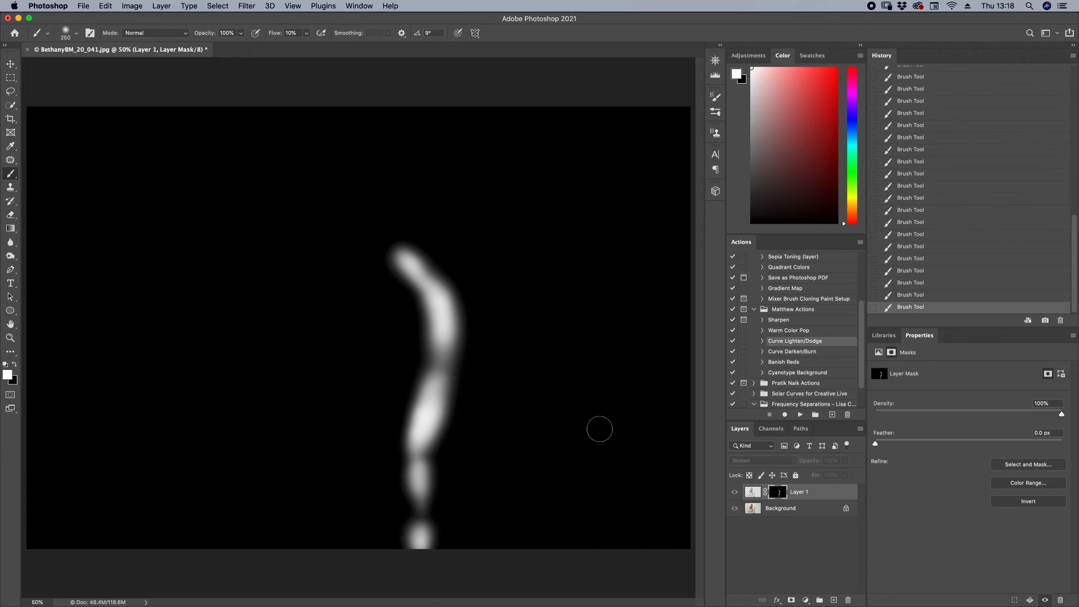
{"action": "left_click_drag", "start_coordinate": [440, 354], "coordinate": [421, 511]}
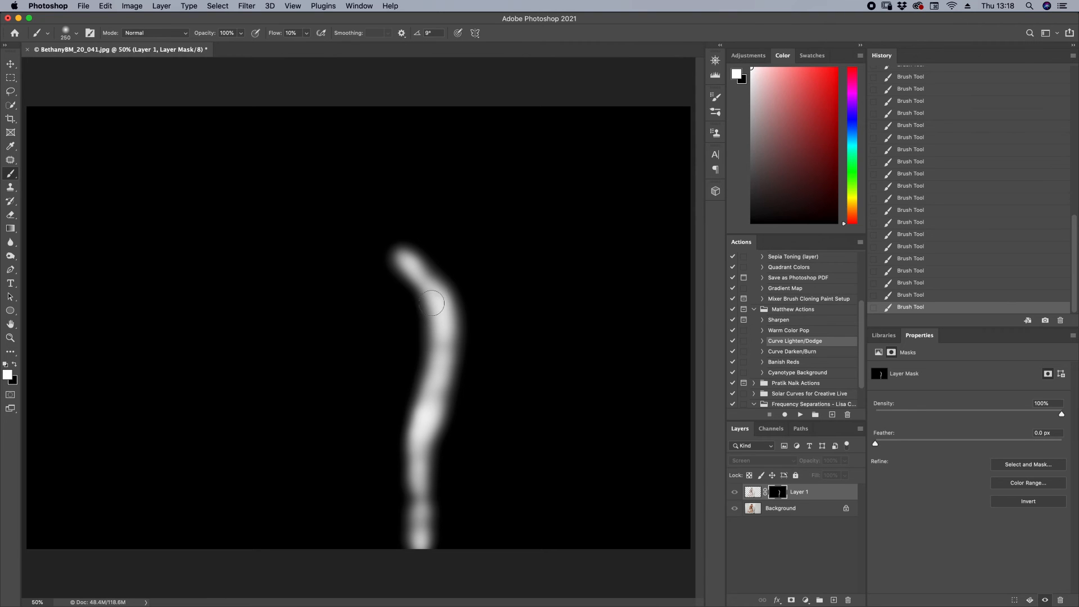
{"action": "left_click", "coordinate": [776, 492], "text": "alt"}
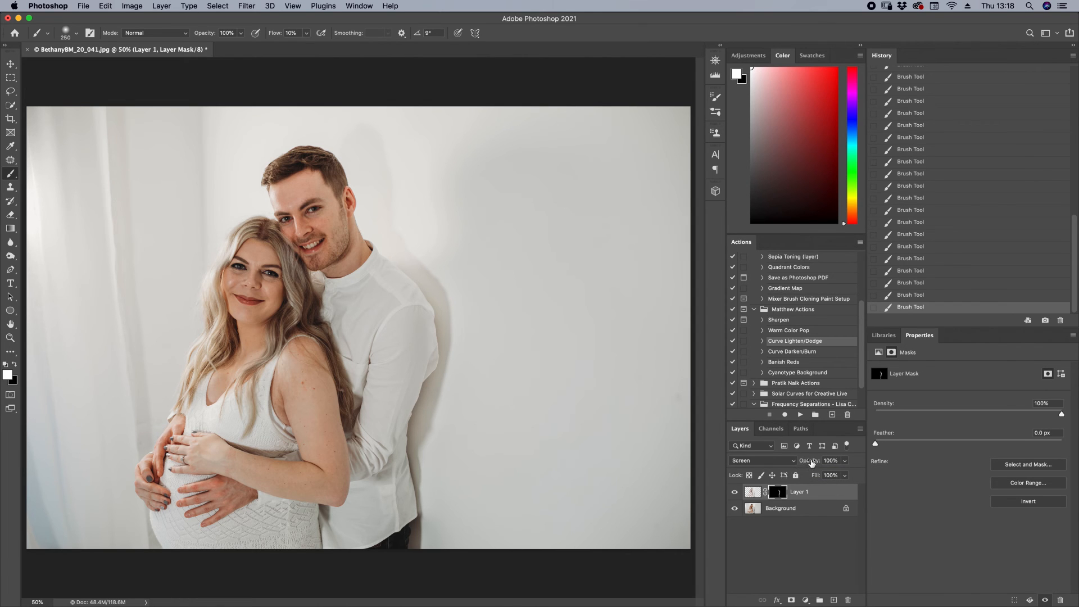
- Lower Layer 1's opacity to 80% and toggle its visibility to compare the shadow before and after
{"action": "left_click_drag", "start_coordinate": [810, 463], "coordinate": [804, 462]}
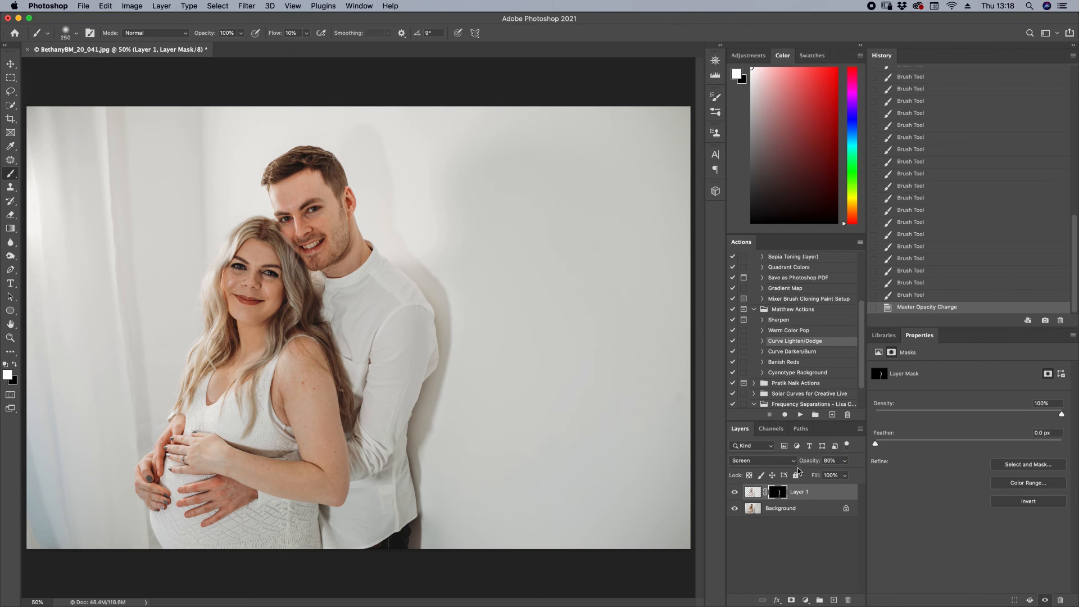
{"action": "left_click", "coordinate": [734, 492]}
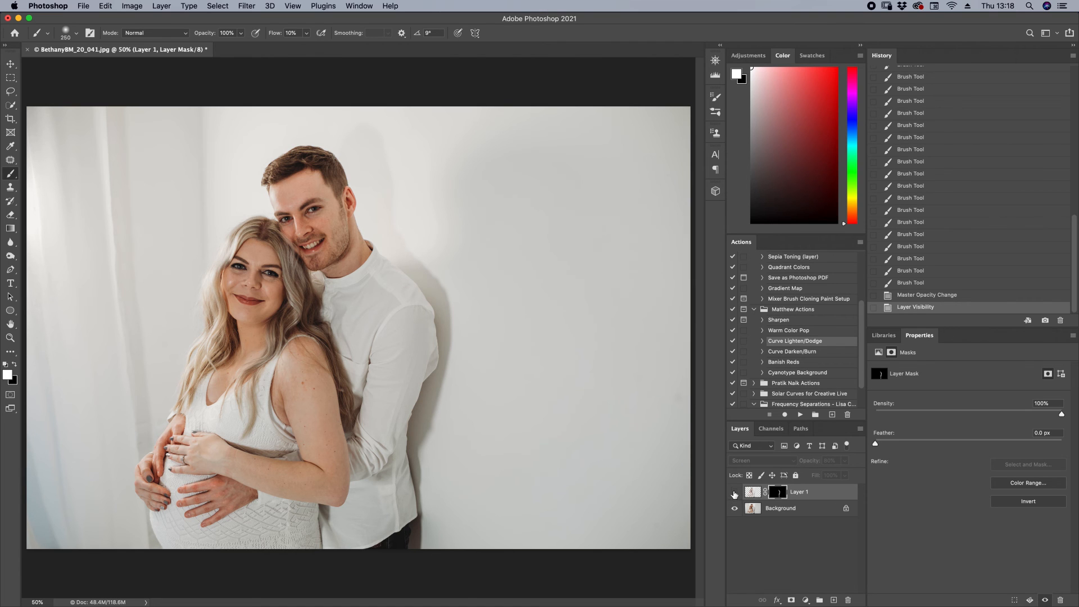
{"action": "left_click", "coordinate": [734, 493]}
{"action": "left_click", "coordinate": [734, 493]}
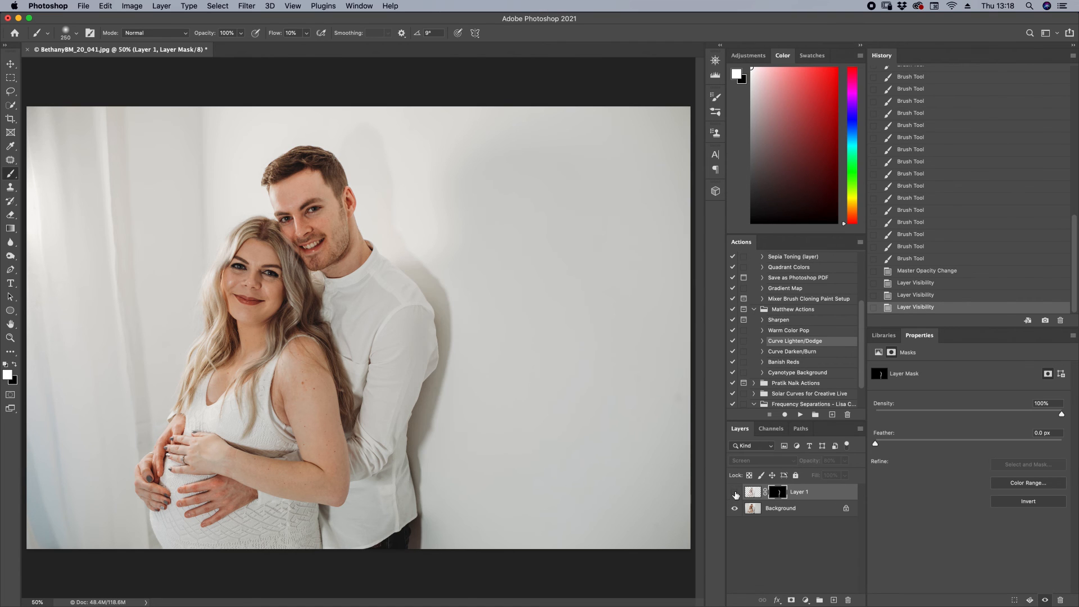
{"action": "left_click", "coordinate": [734, 493]}
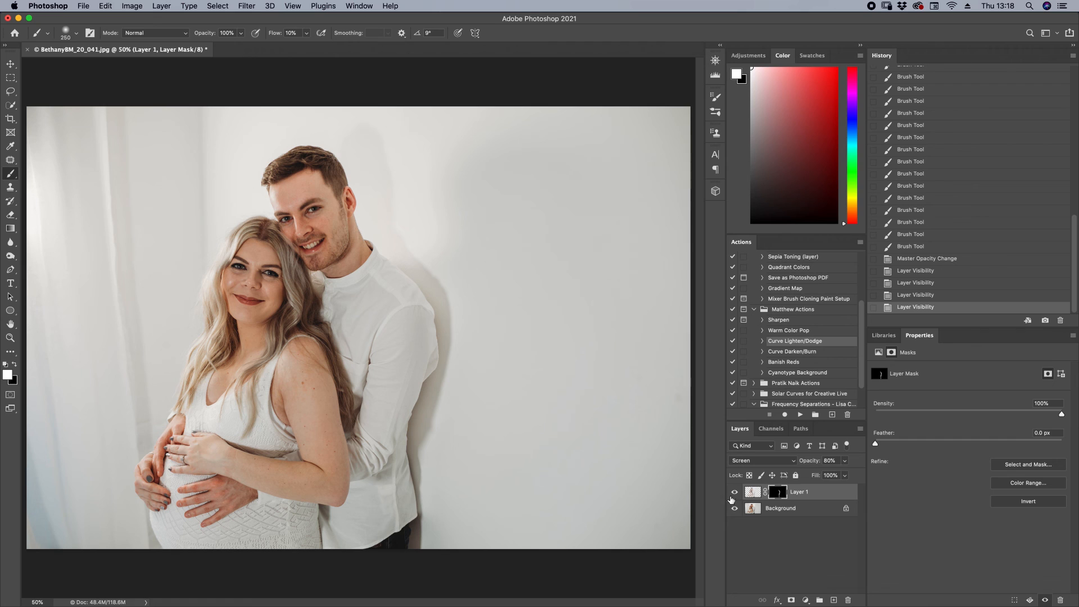